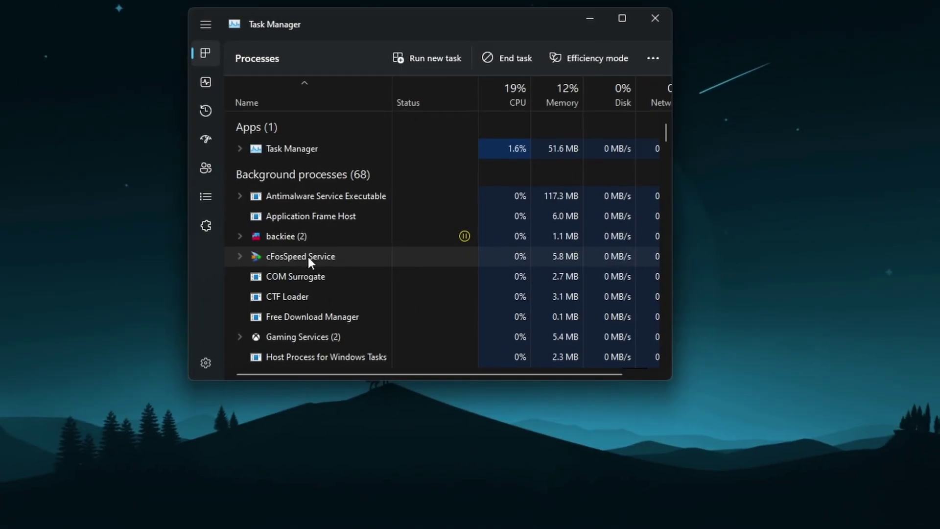
Step: Enable Efficiency mode on the cFosSpeed Service process and confirm with Turn on Efficiency mode
{"action": "right_click", "coordinate": [230, 239]}
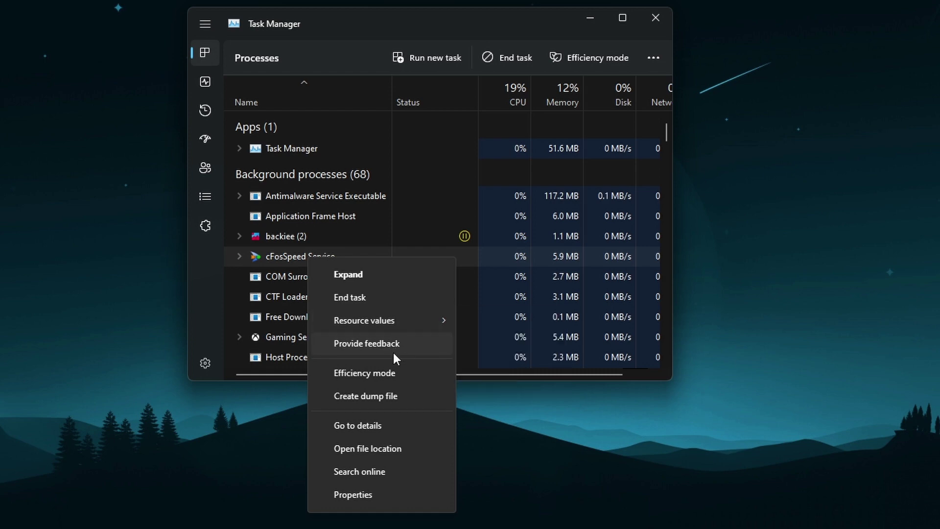
{"action": "right_click", "coordinate": [280, 256]}
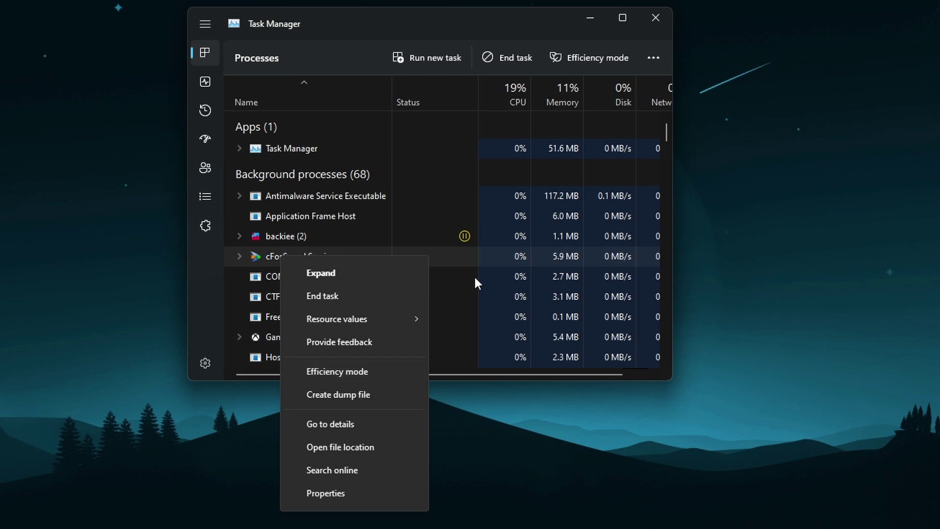
{"action": "left_click", "coordinate": [592, 62]}
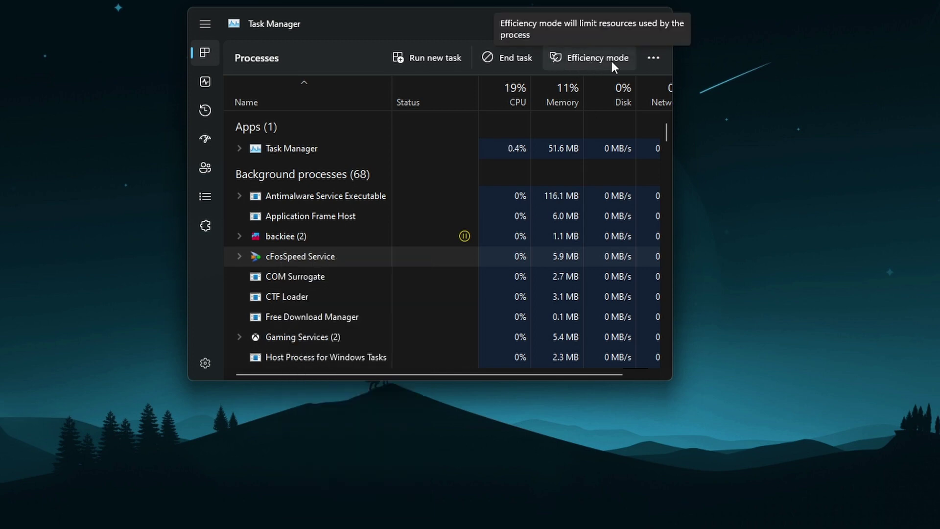
{"action": "right_click", "coordinate": [307, 255]}
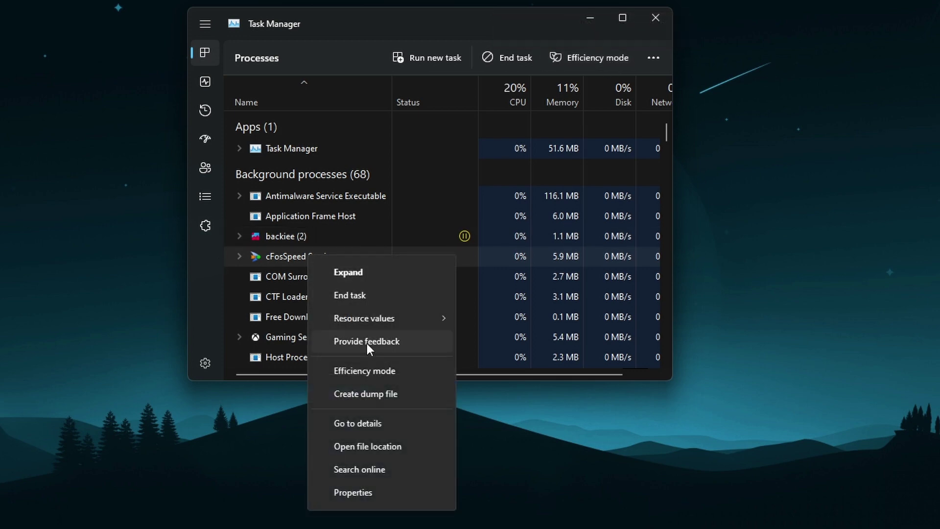
{"action": "left_click", "coordinate": [365, 371]}
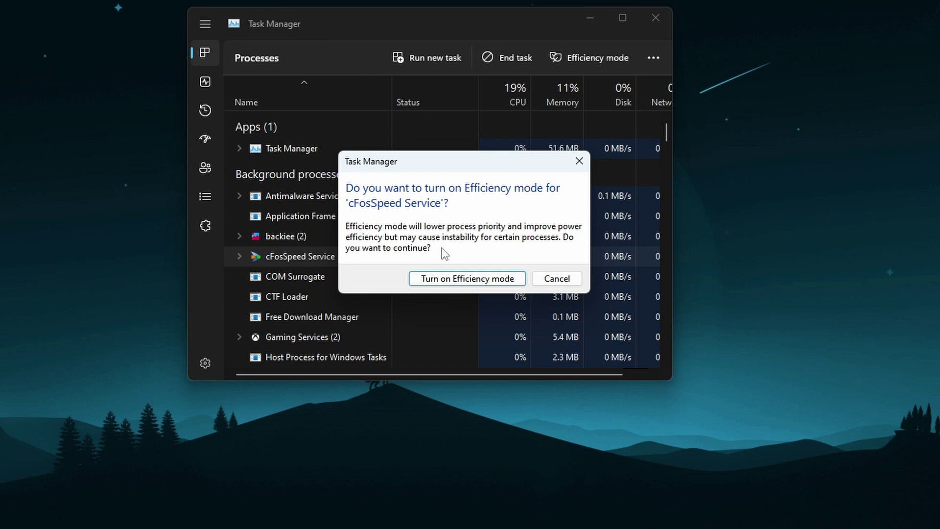
{"action": "left_click", "coordinate": [474, 280]}
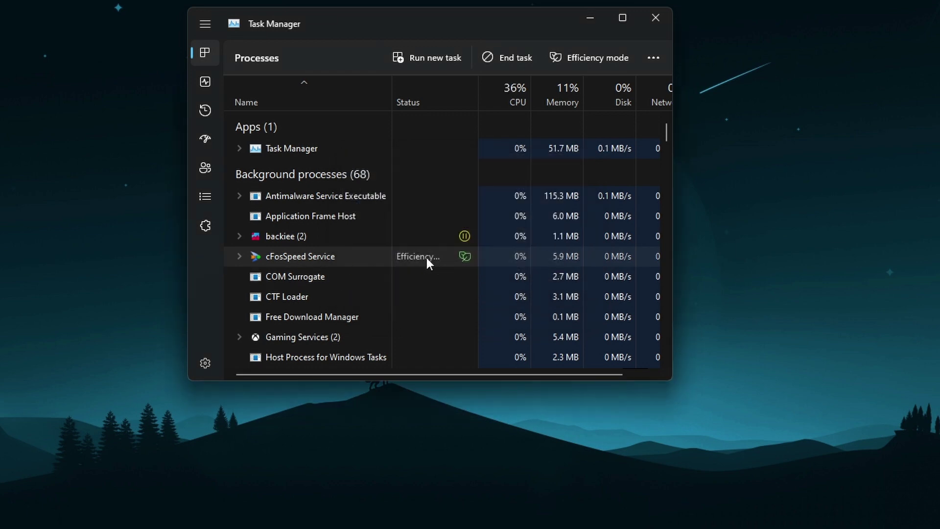
Step: Uncheck Efficiency mode in the cFosSpeed Service context menu
{"action": "mouse_move", "coordinate": [463, 259]}
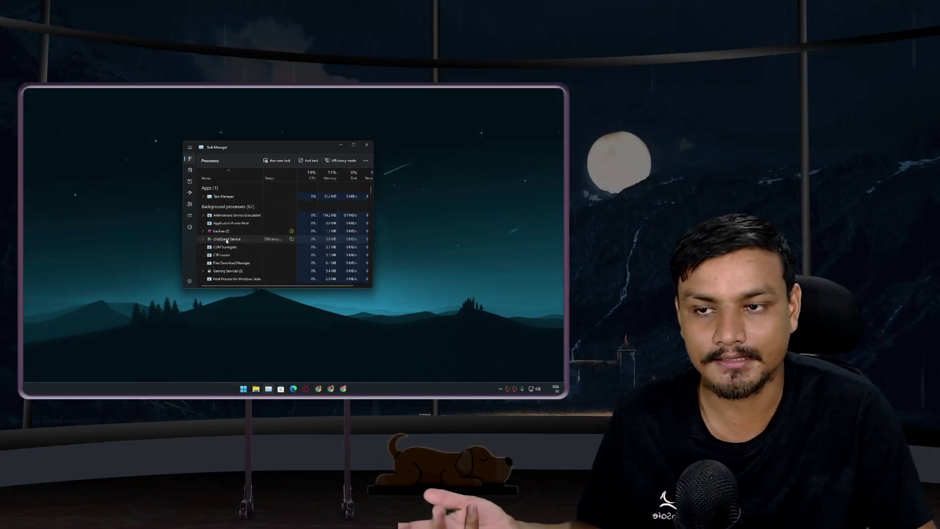
{"action": "right_click", "coordinate": [226, 240]}
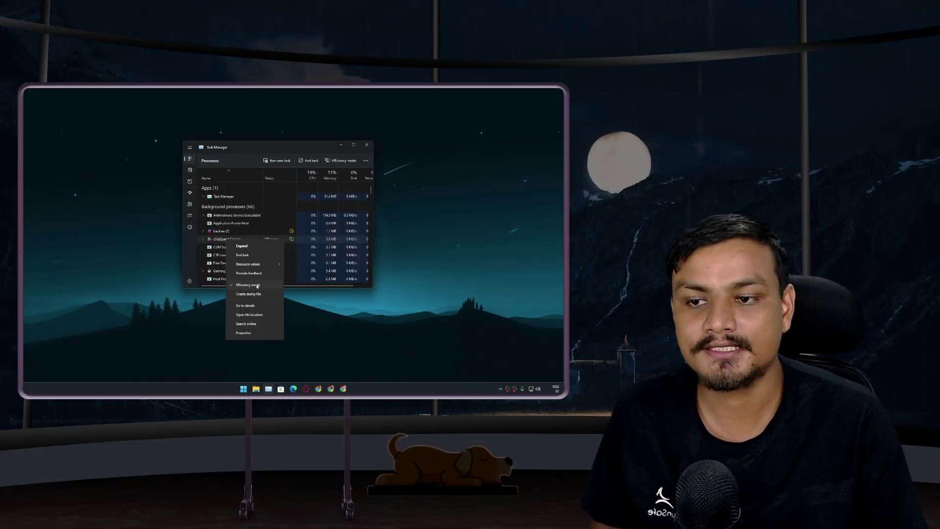
{"action": "left_click", "coordinate": [250, 279]}
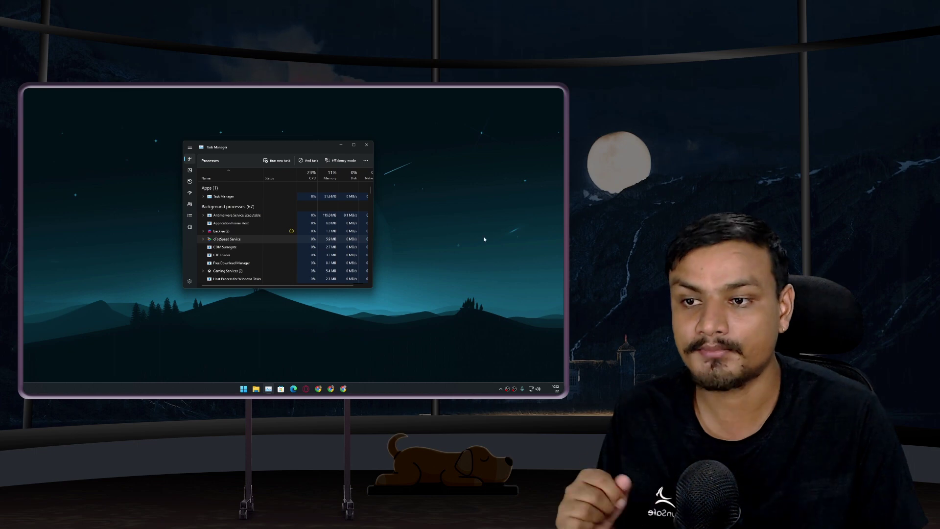
Step: Launch Edge, check its Task Manager context menu, then close the Edge window
{"action": "left_click", "coordinate": [293, 388]}
{"action": "left_click_drag", "start_coordinate": [305, 154], "coordinate": [322, 155]}
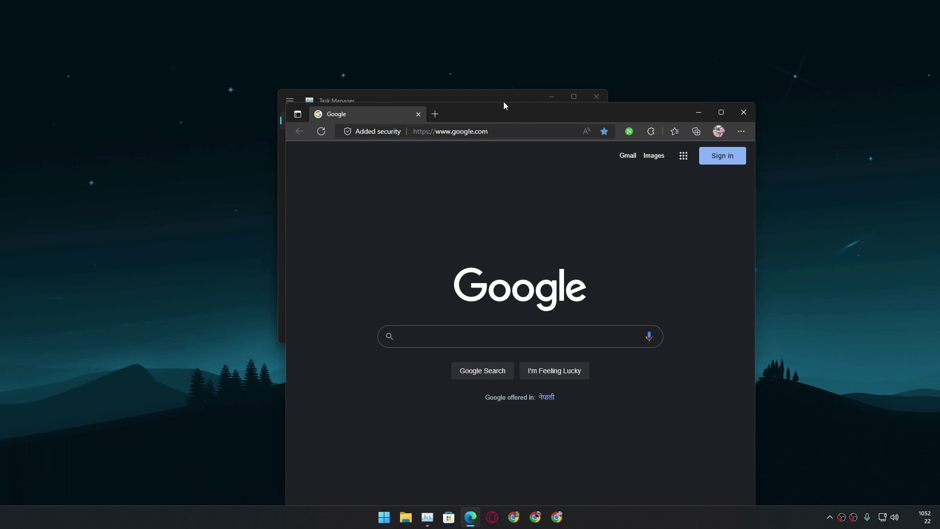
{"action": "left_click", "coordinate": [481, 96]}
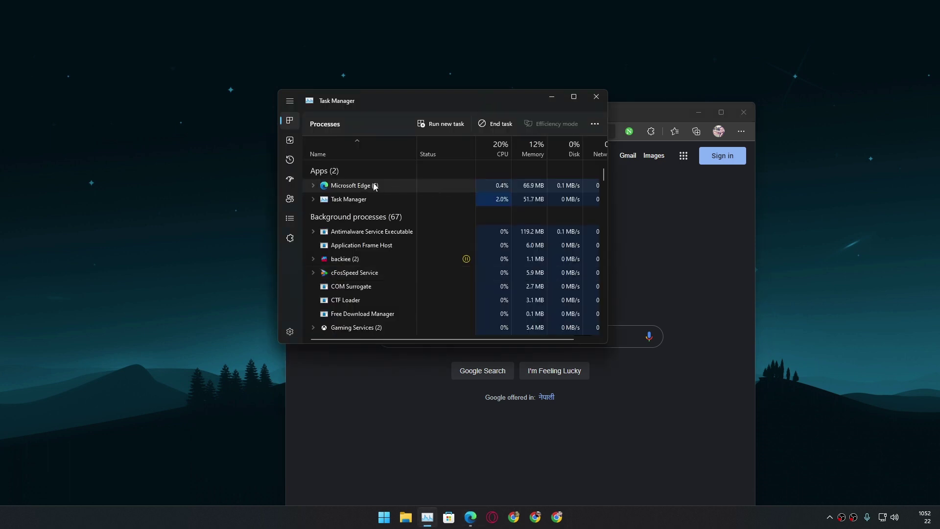
{"action": "right_click", "coordinate": [395, 184]}
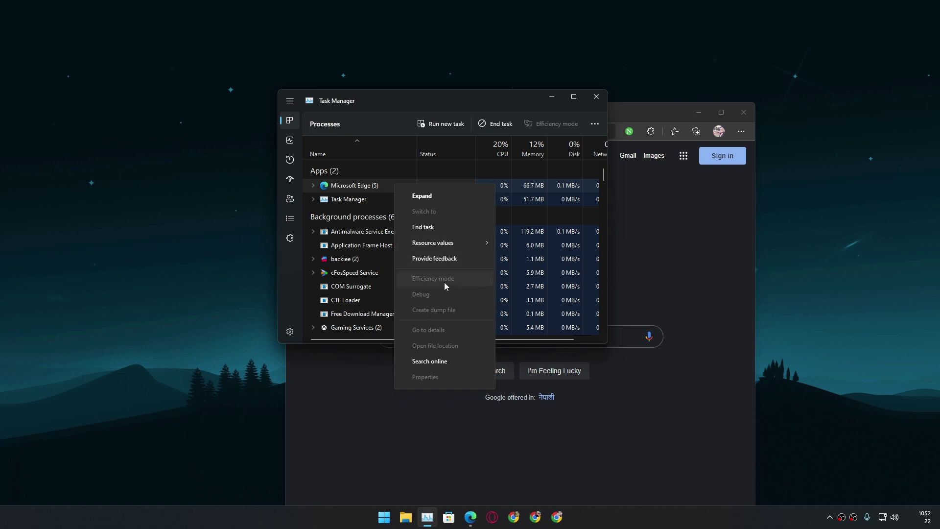
{"action": "left_click", "coordinate": [644, 109]}
{"action": "left_click", "coordinate": [743, 112]}
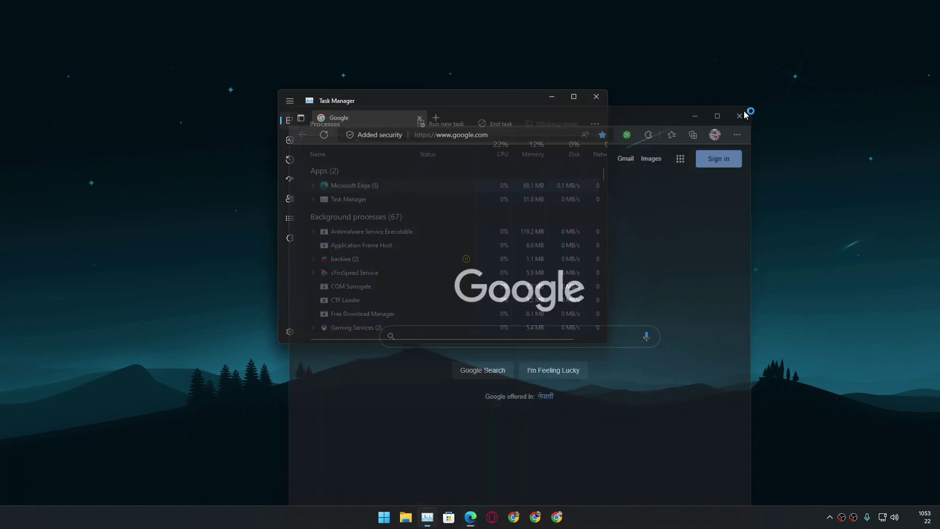
Step: Reopen Edge on Google, select it in Task Manager, and arrange both windows
{"action": "left_click", "coordinate": [470, 516]}
{"action": "left_click", "coordinate": [496, 100]}
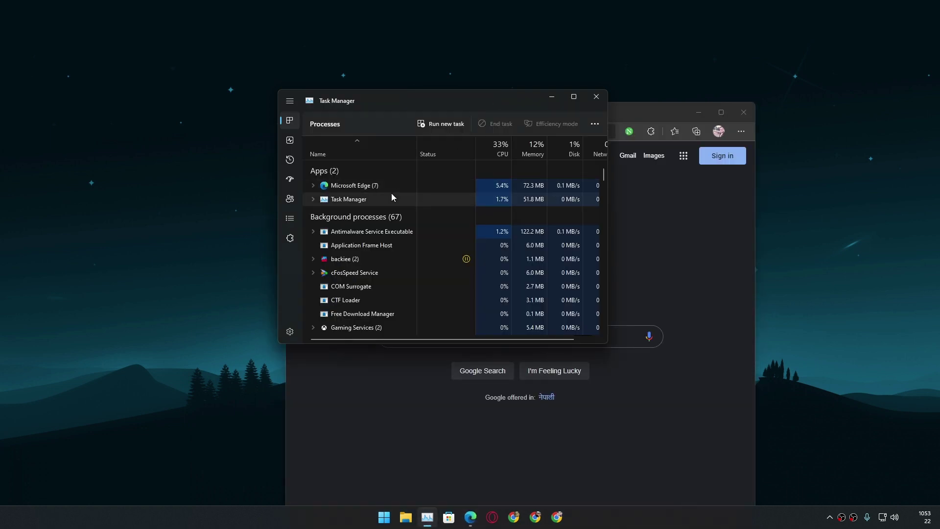
{"action": "left_click", "coordinate": [430, 186]}
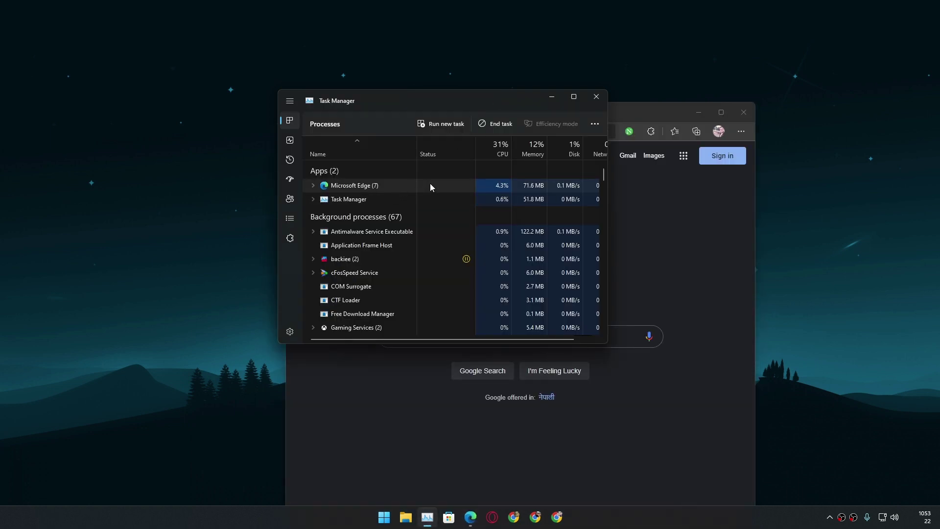
{"action": "double_click", "coordinate": [457, 187]}
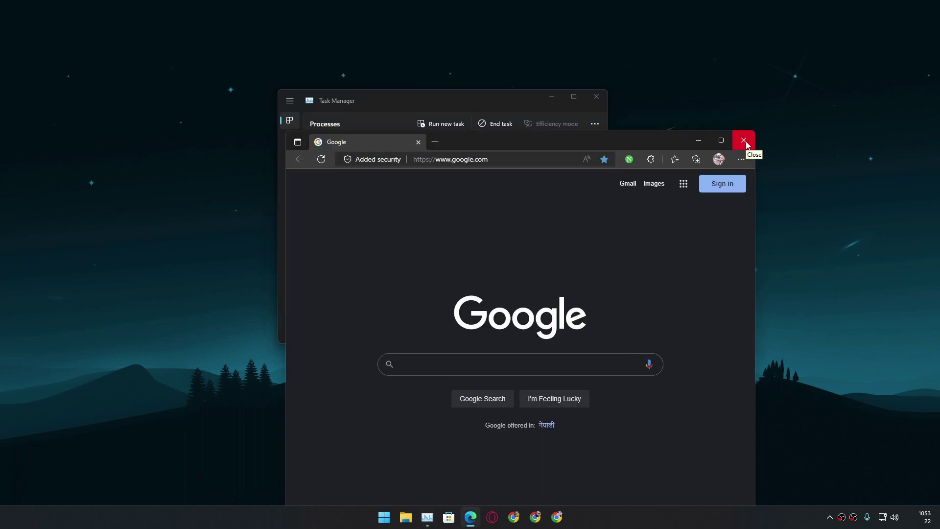
{"action": "left_click_drag", "start_coordinate": [631, 147], "coordinate": [532, 233]}
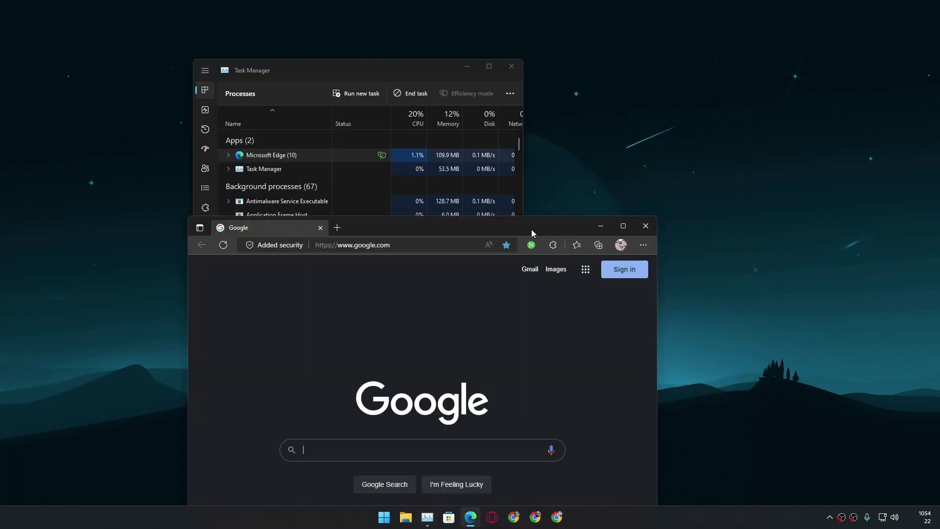
{"action": "left_click", "coordinate": [360, 156]}
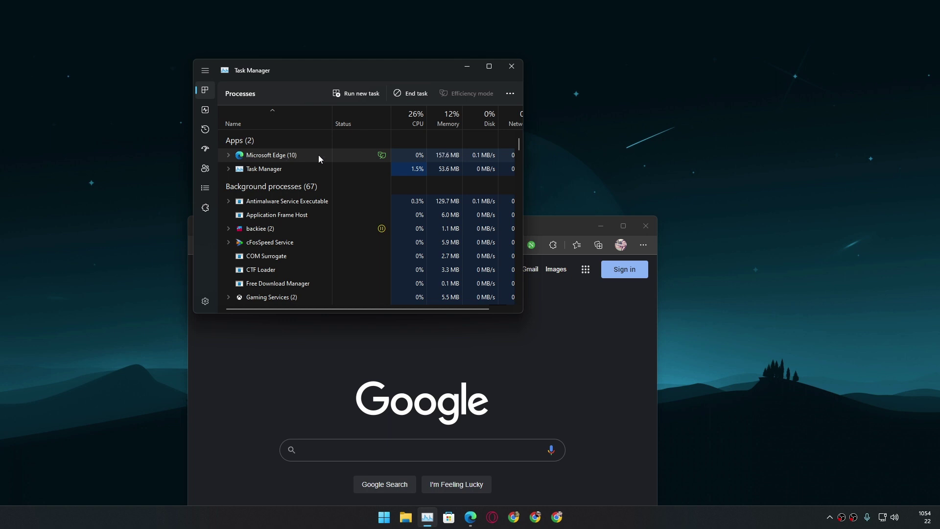
{"action": "mouse_move", "coordinate": [377, 156]}
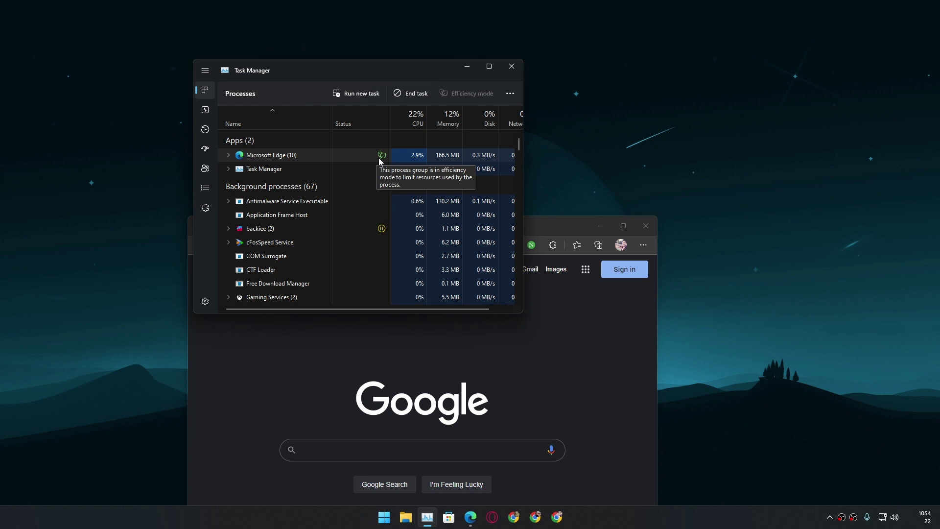
{"action": "right_click", "coordinate": [311, 157]}
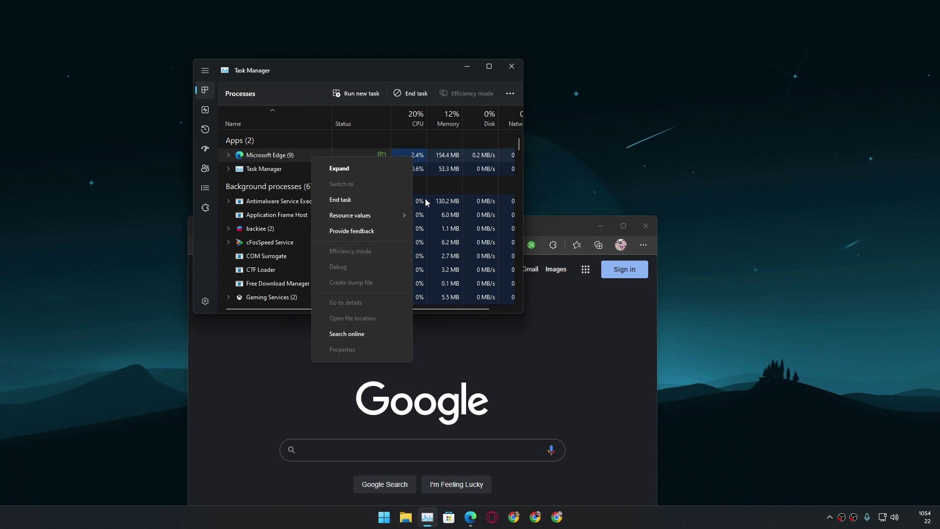
{"action": "left_click", "coordinate": [285, 154]}
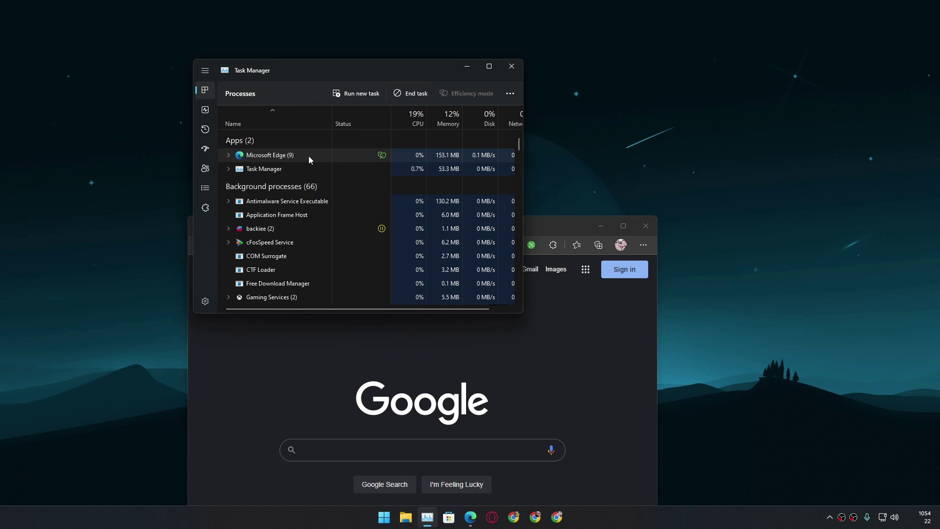
{"action": "mouse_move", "coordinate": [383, 158]}
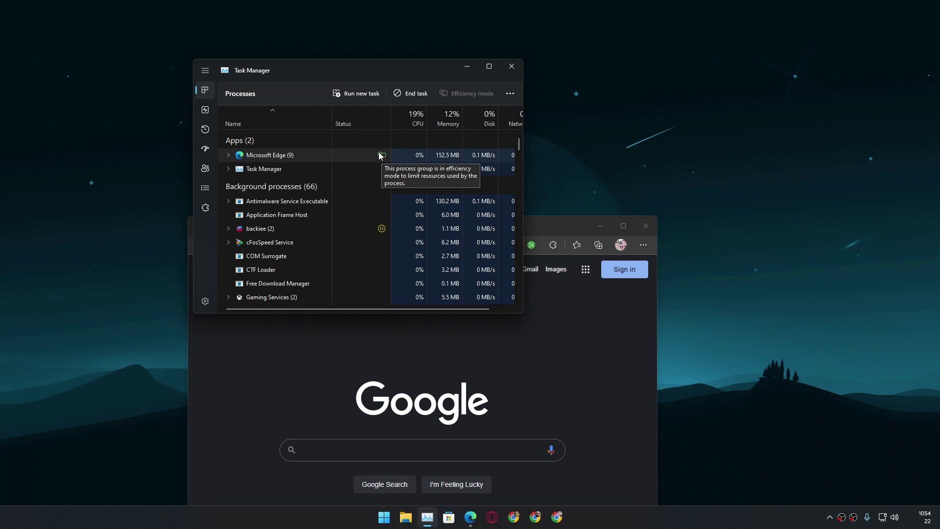
{"action": "right_click", "coordinate": [360, 159]}
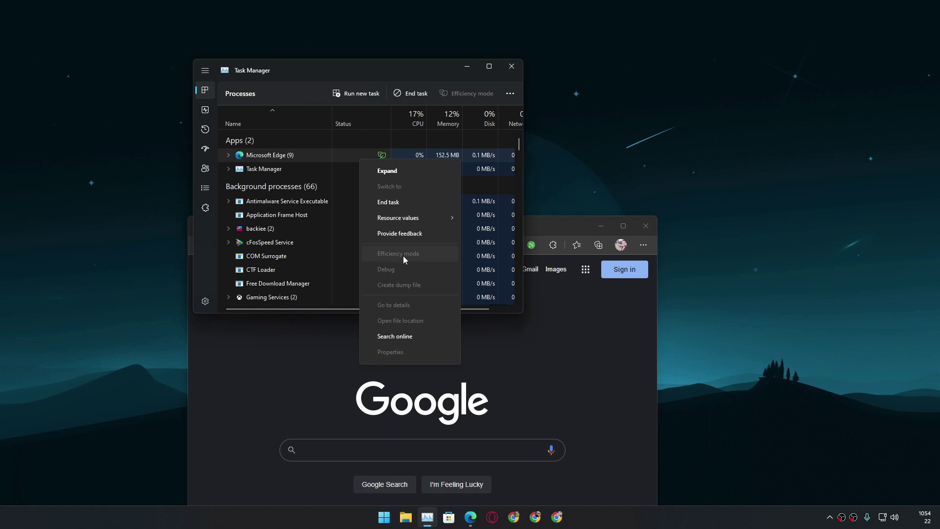
{"action": "left_click", "coordinate": [308, 156]}
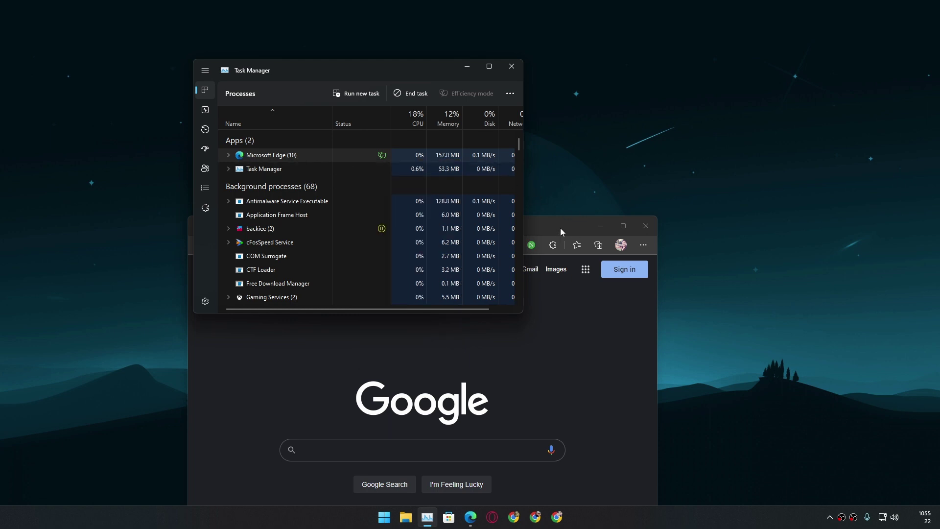
Step: Close Edge, reopen it on Google, reposition its window, then quit it with Alt+F4
{"action": "left_click", "coordinate": [645, 226]}
{"action": "left_click", "coordinate": [471, 516]}
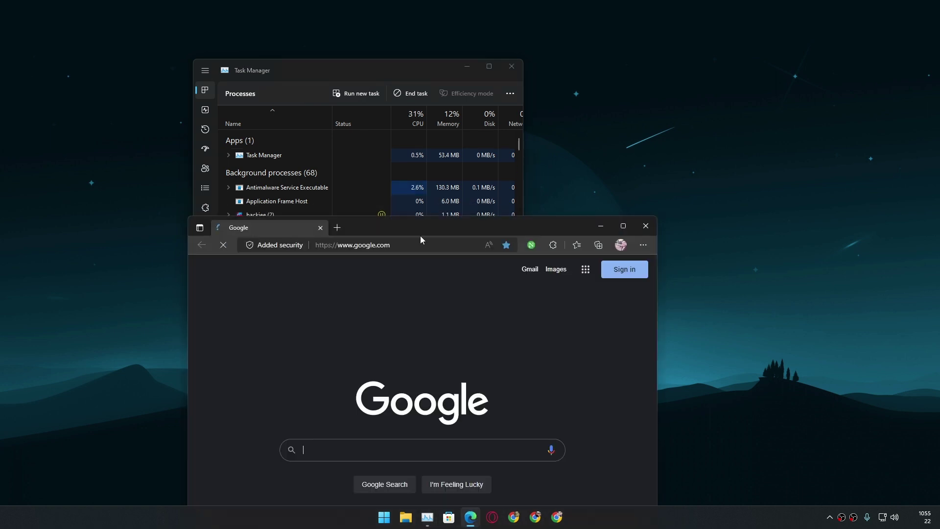
{"action": "left_click_drag", "start_coordinate": [404, 224], "coordinate": [380, 210]}
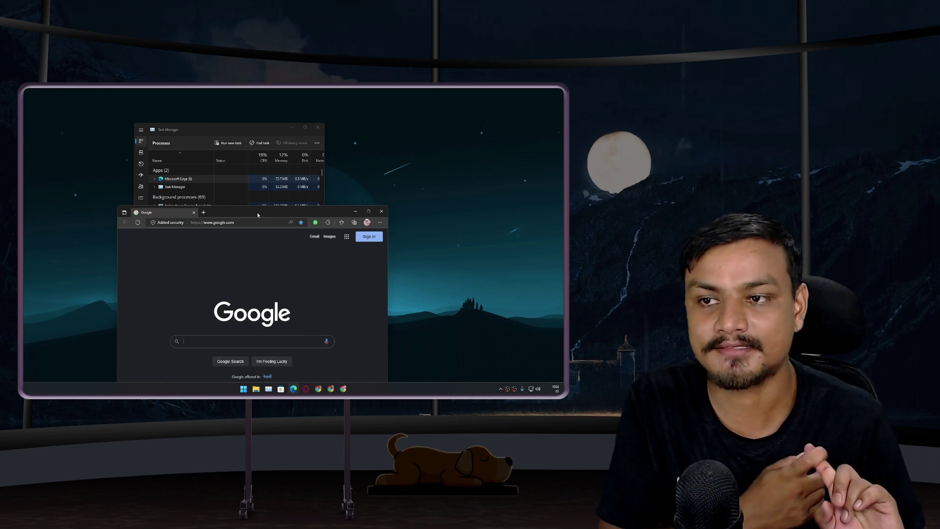
{"action": "key", "text": "alt+F4"}
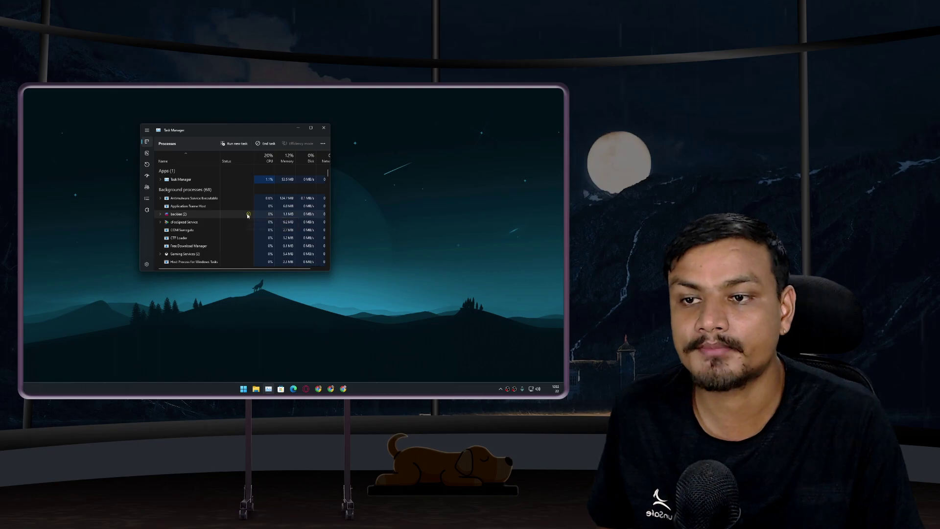
{"action": "mouse_move", "coordinate": [248, 216]}
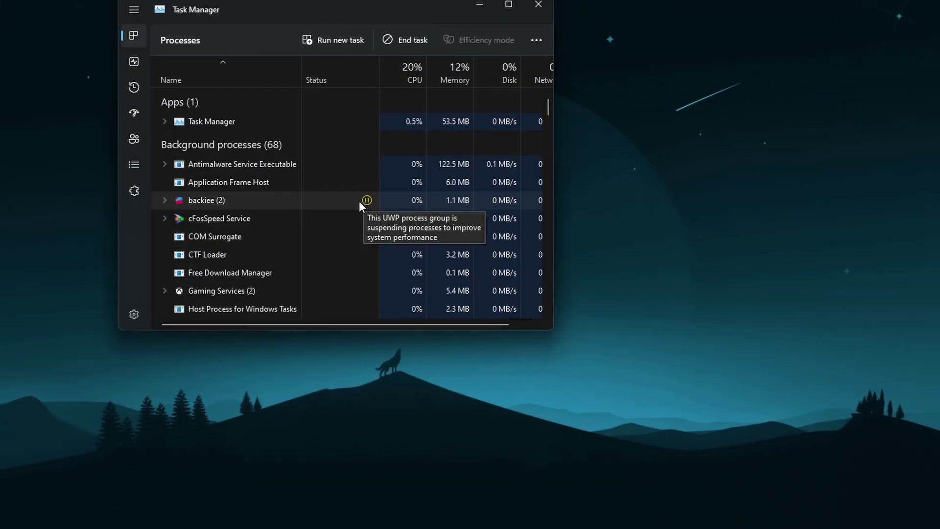
{"action": "mouse_move", "coordinate": [367, 200]}
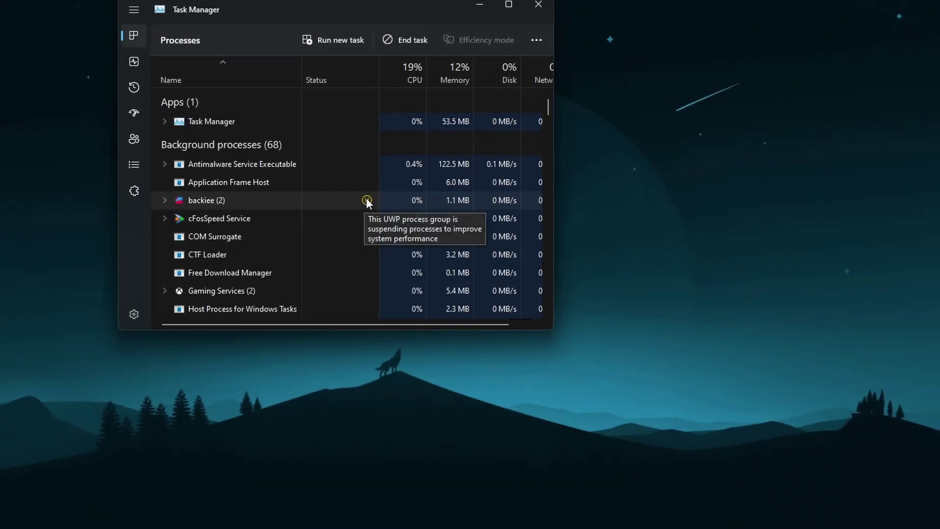
{"action": "left_click", "coordinate": [167, 202]}
{"action": "left_click", "coordinate": [166, 200]}
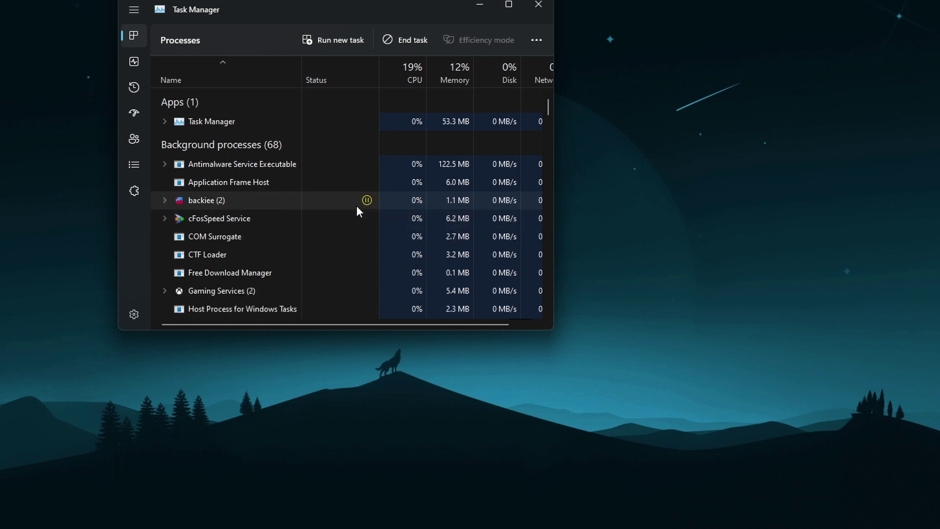
{"action": "mouse_move", "coordinate": [367, 200]}
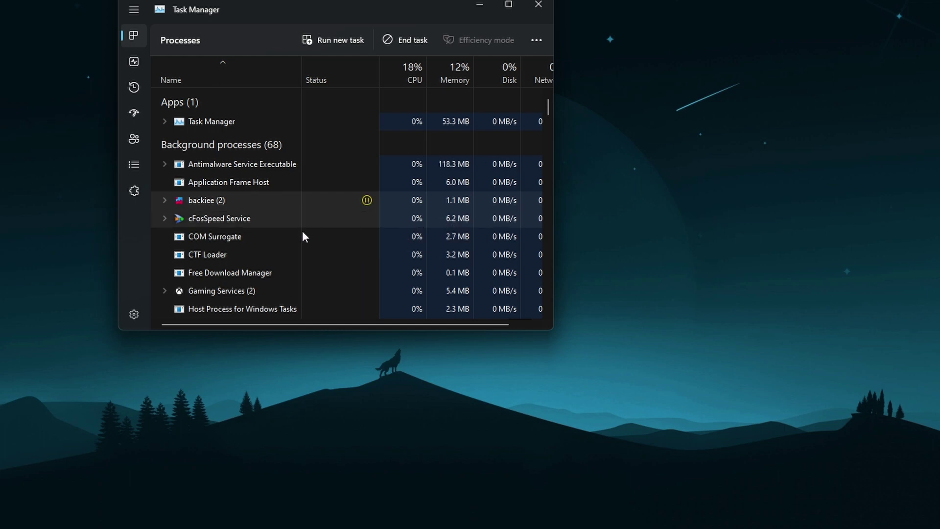
Step: Scroll down the Processes list and expand then collapse the Phone Link group
{"action": "scroll", "coordinate": [304, 235], "scroll_direction": "down", "scroll_amount": 5}
{"action": "scroll", "coordinate": [354, 241], "scroll_direction": "down", "scroll_amount": 8}
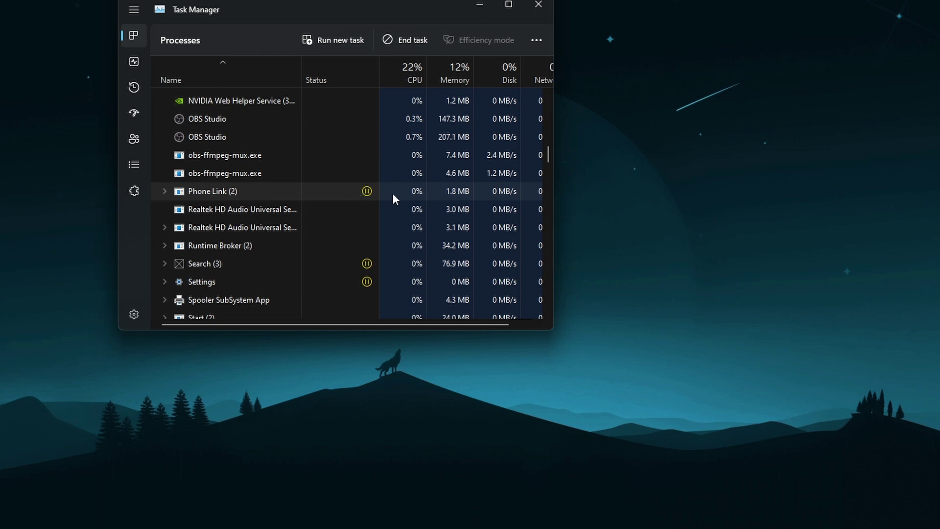
{"action": "left_click", "coordinate": [165, 194]}
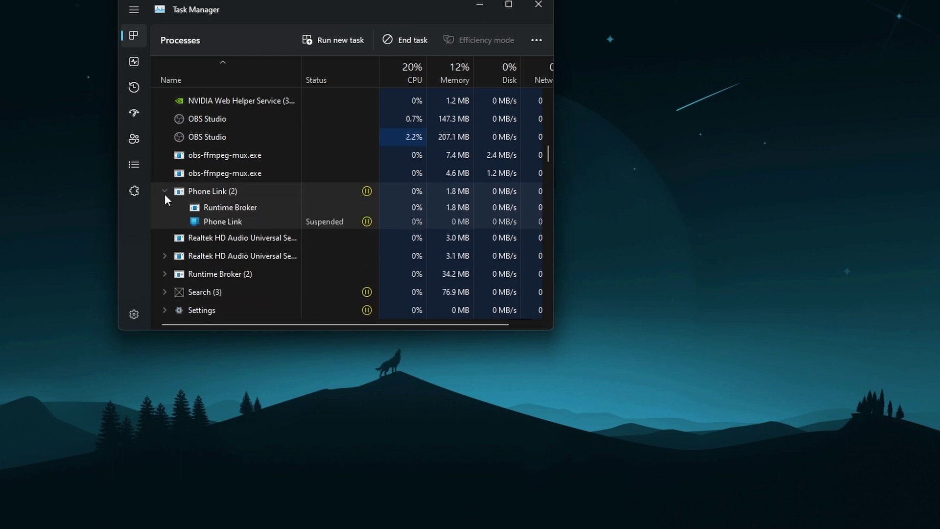
{"action": "left_click", "coordinate": [165, 194]}
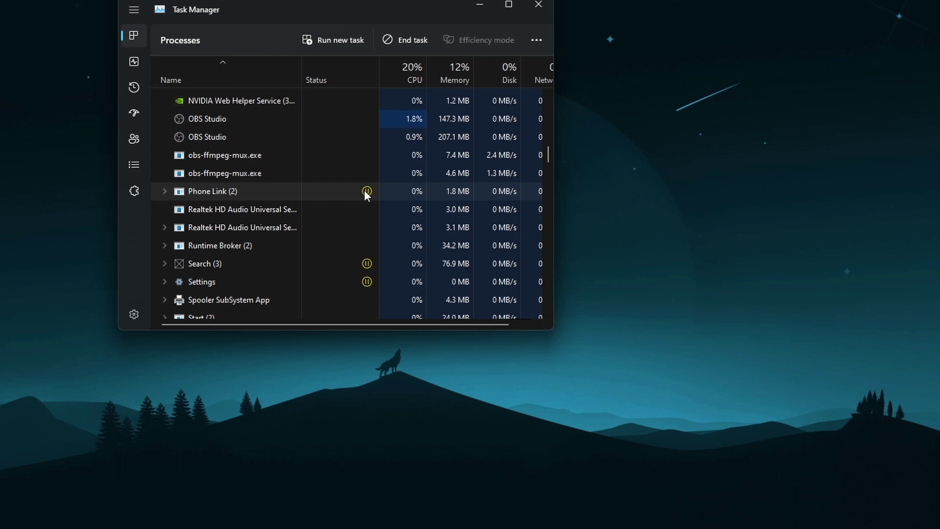
{"action": "mouse_move", "coordinate": [365, 190]}
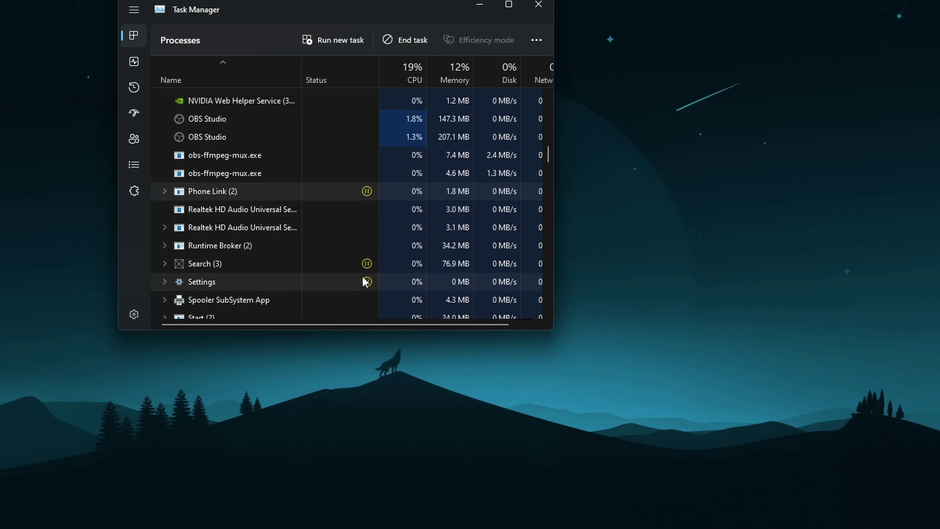
Step: Expand and collapse Search, then expand Settings to show its Suspended process
{"action": "scroll", "coordinate": [162, 222], "scroll_direction": "down", "scroll_amount": 2}
{"action": "left_click", "coordinate": [164, 225]}
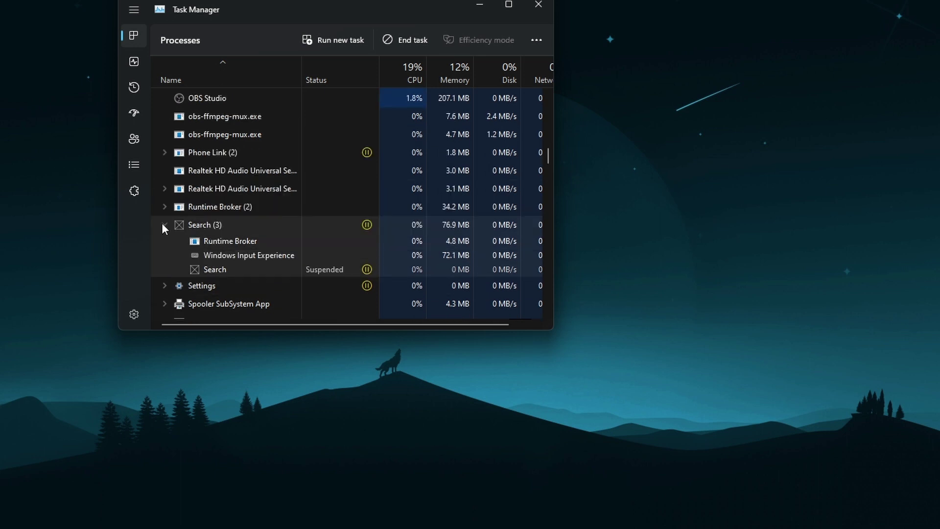
{"action": "left_click", "coordinate": [165, 225]}
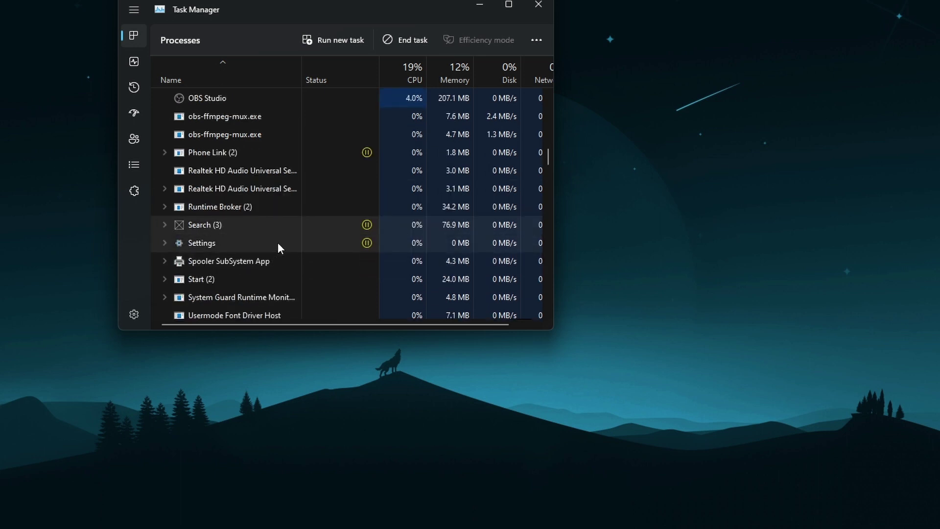
{"action": "left_click", "coordinate": [166, 242]}
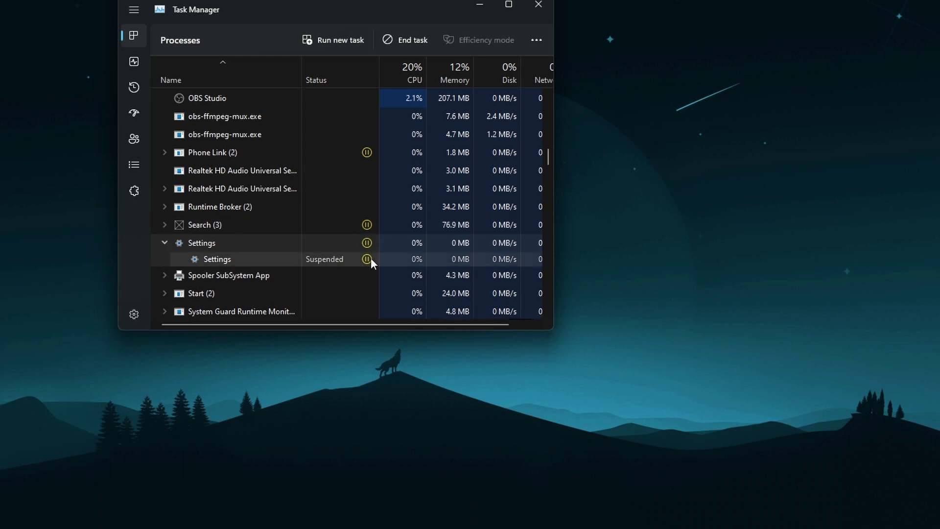
{"action": "mouse_move", "coordinate": [366, 260]}
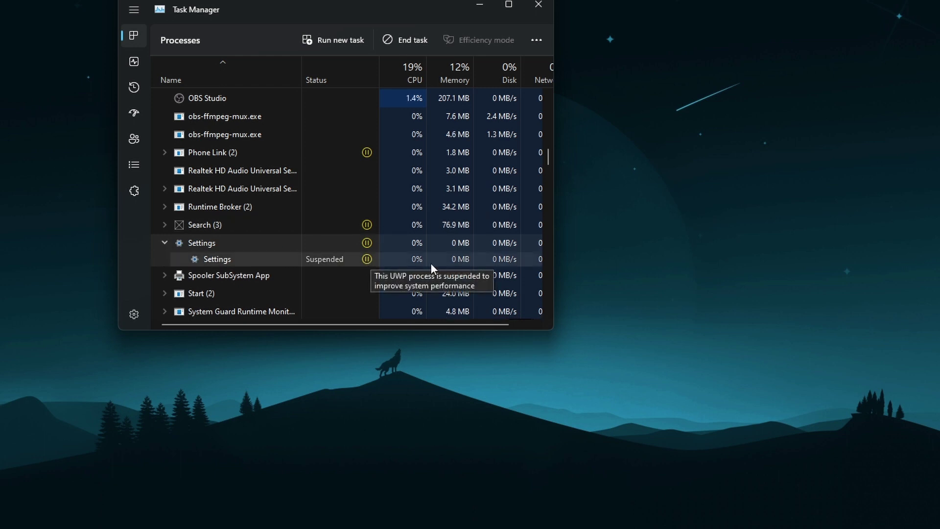